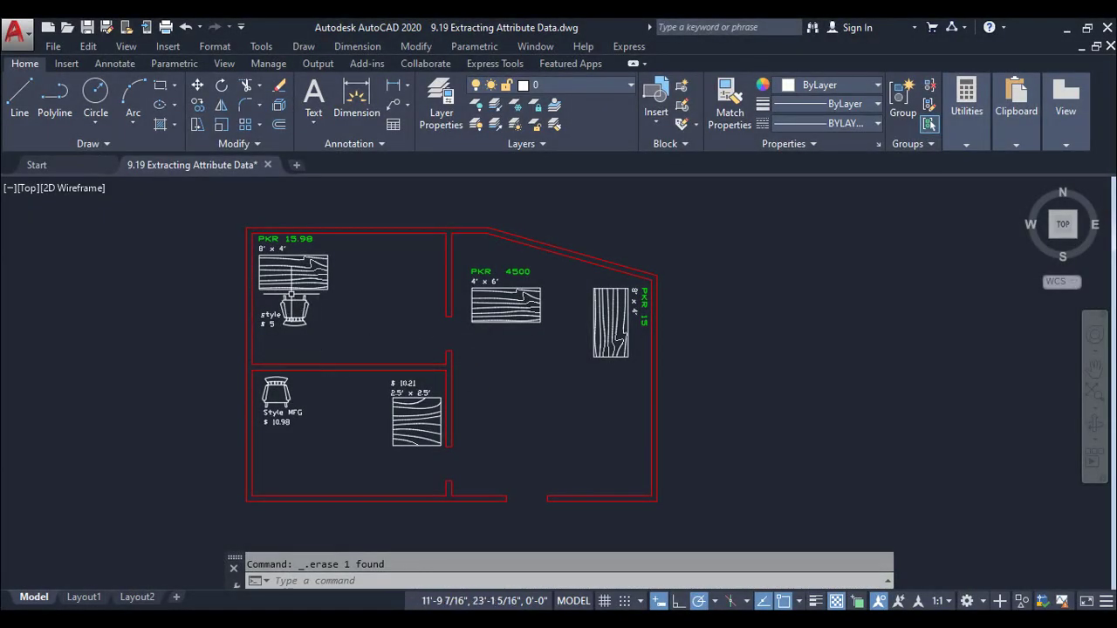
# Step: Start a new data extraction and save it as Attribute Extraction File in the Practice Ex folder
pyautogui.moveTo(606, 308)
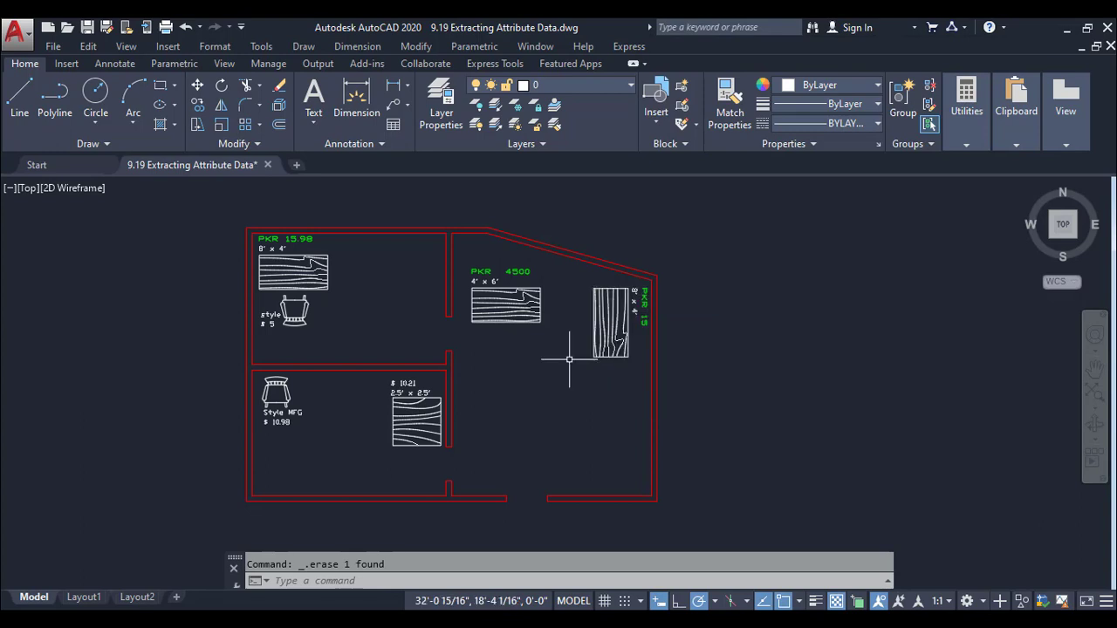
pyautogui.write('DATA')
pyautogui.press('Return')
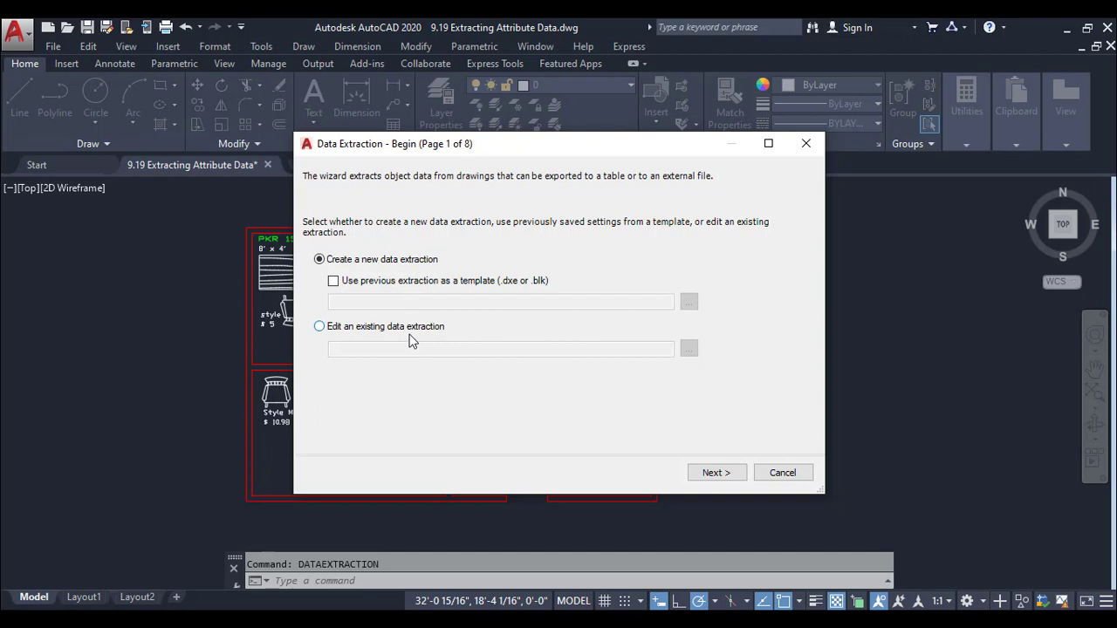
pyautogui.click(353, 264)
pyautogui.click(707, 476)
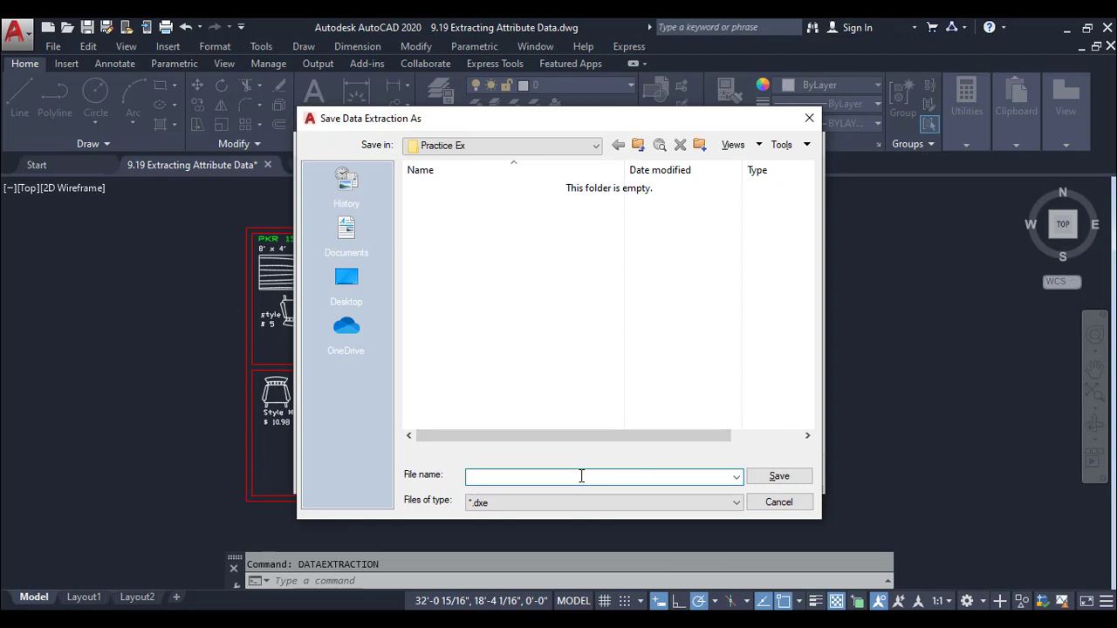
pyautogui.write('bute Extraction File')
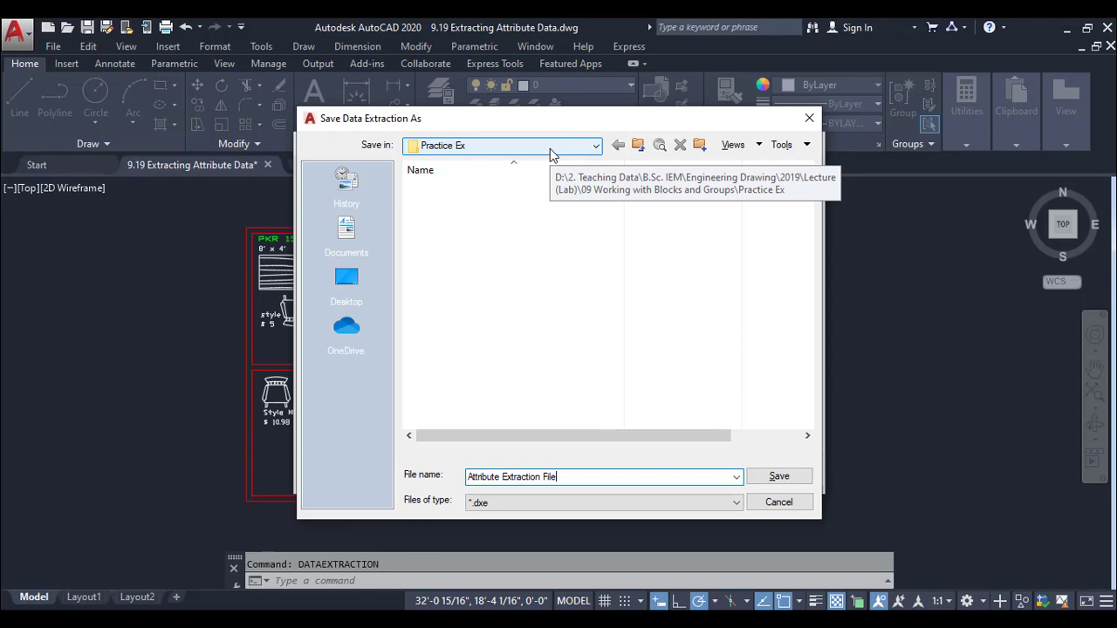
pyautogui.click(773, 480)
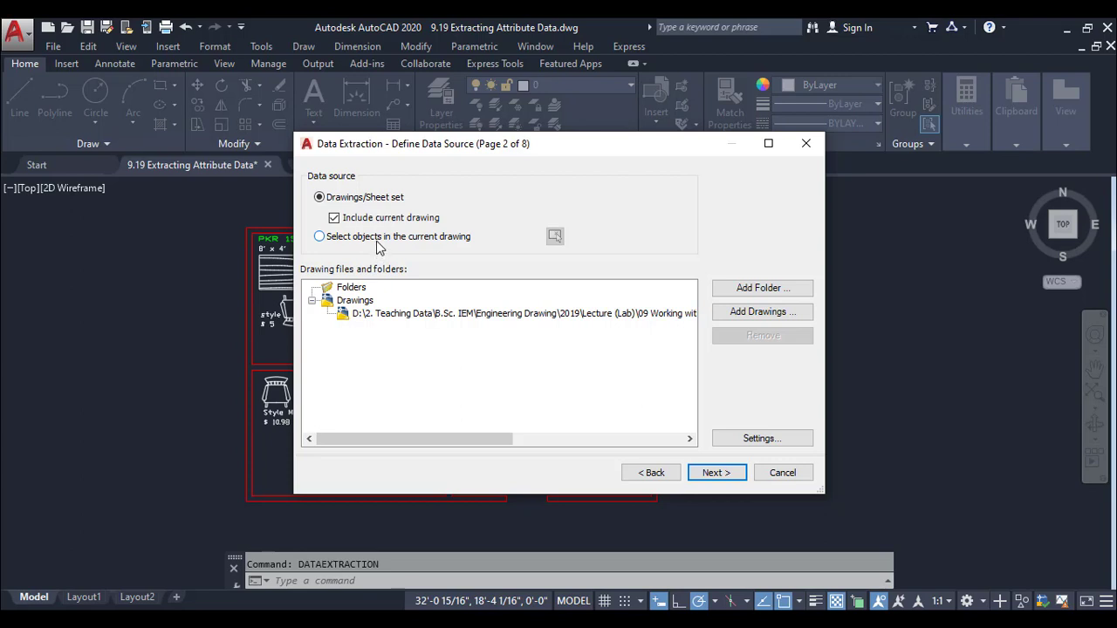
# Step: Keep the additional extraction settings and define the data source by selecting the whole floor plan with its furniture in the current drawing
pyautogui.click(751, 439)
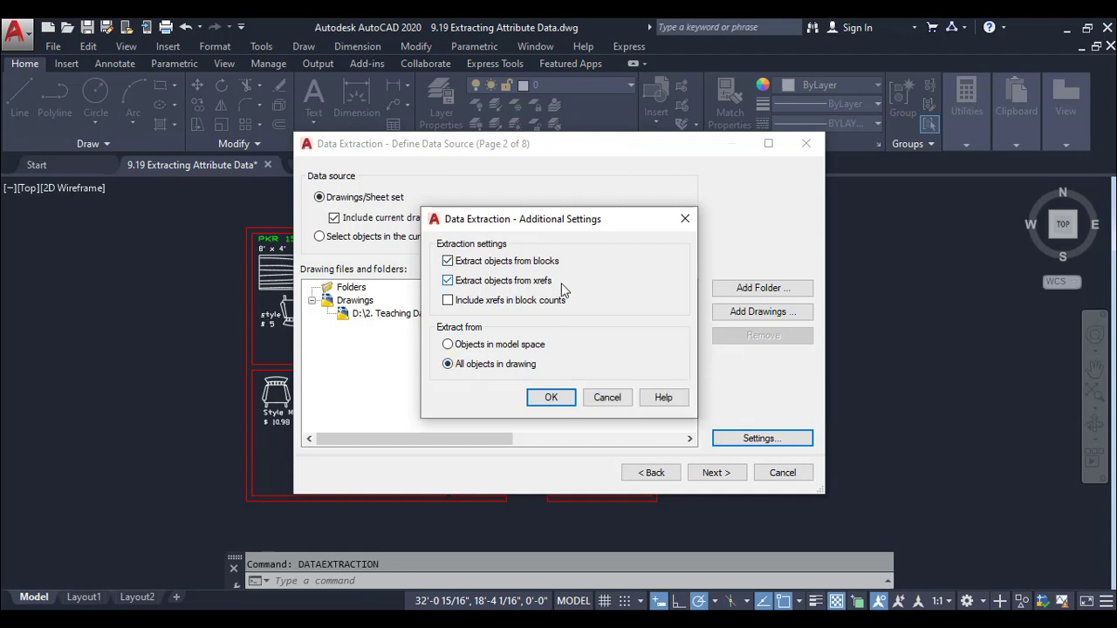
pyautogui.click(559, 397)
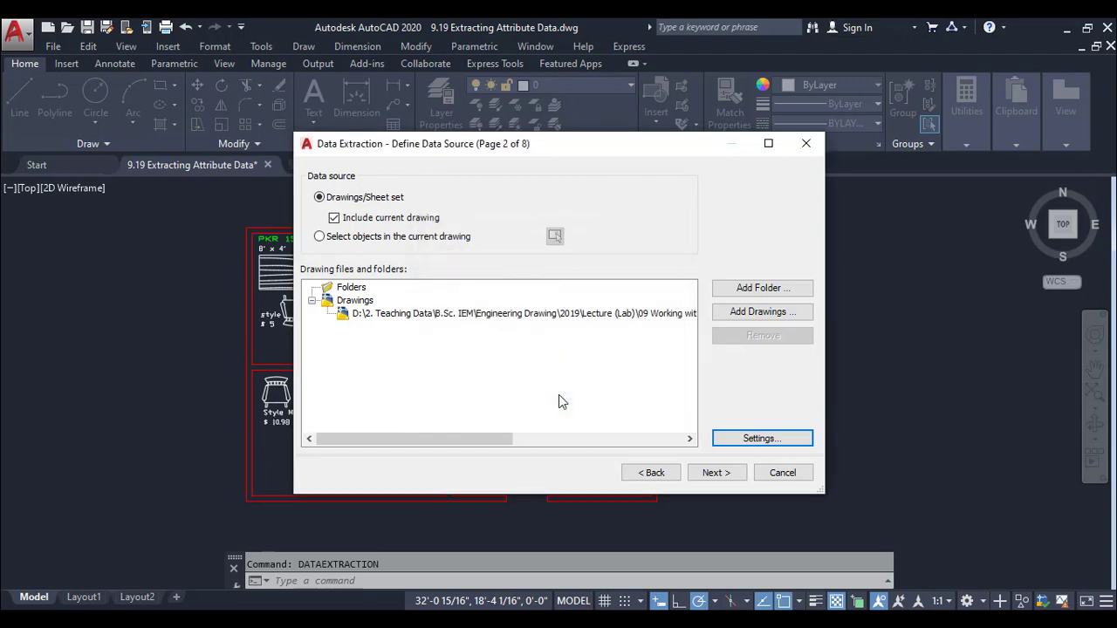
pyautogui.click(457, 239)
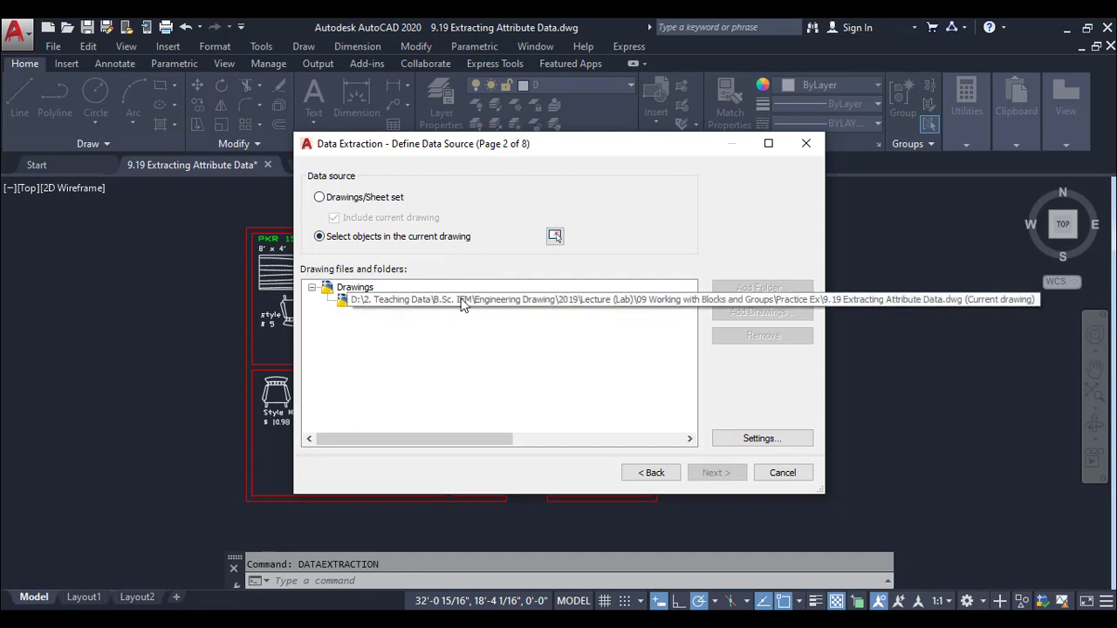
pyautogui.moveTo(491, 438); pyautogui.dragTo(660, 436)
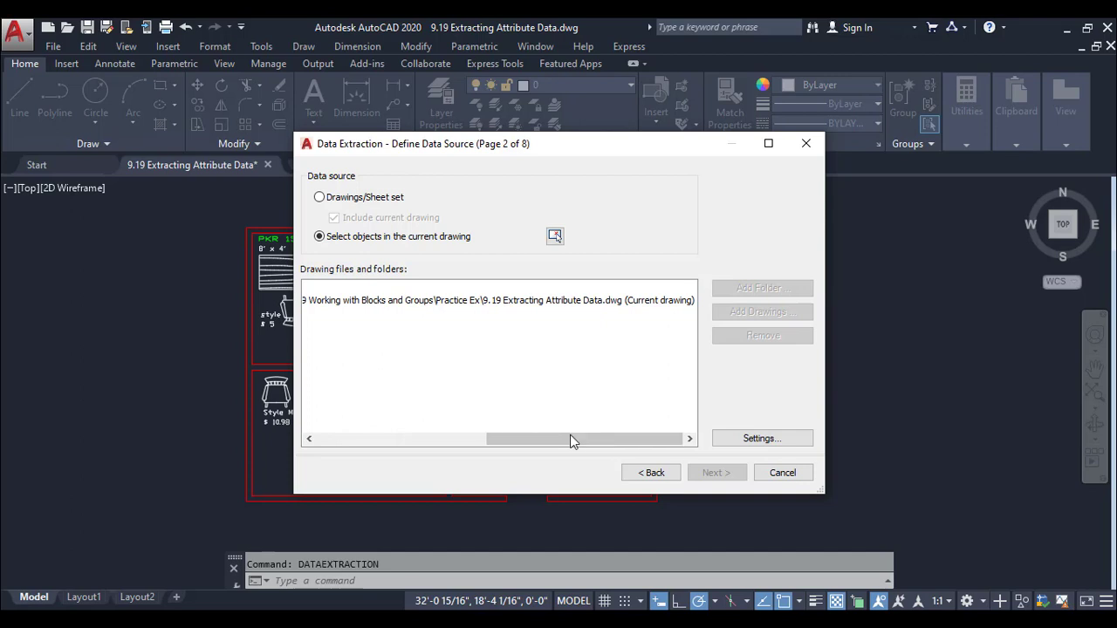
pyautogui.moveTo(501, 441); pyautogui.dragTo(339, 420)
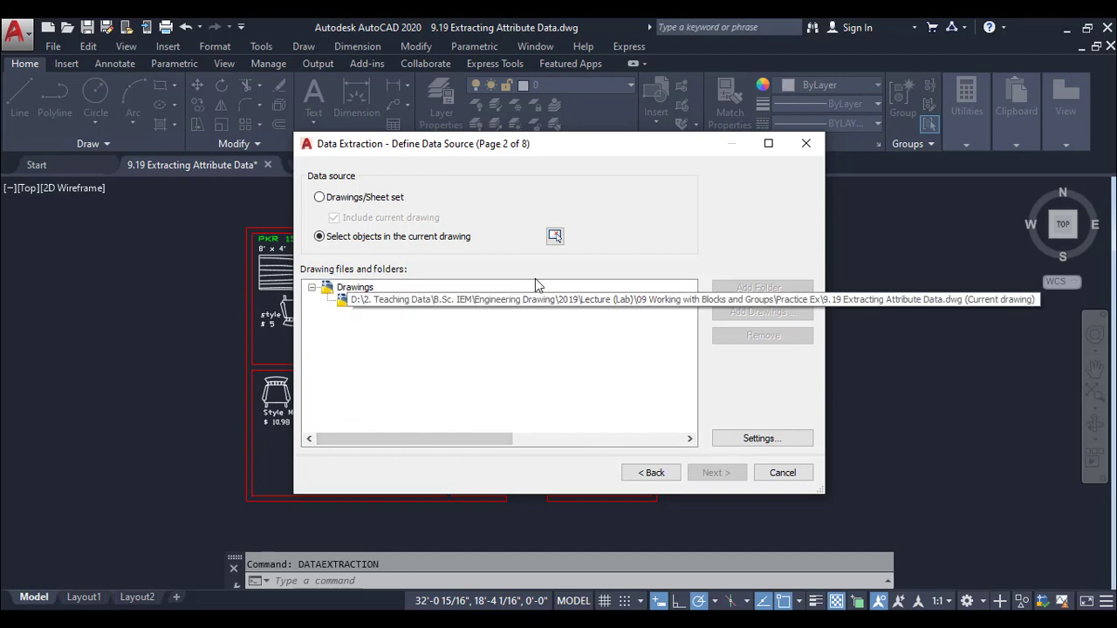
pyautogui.click(556, 237)
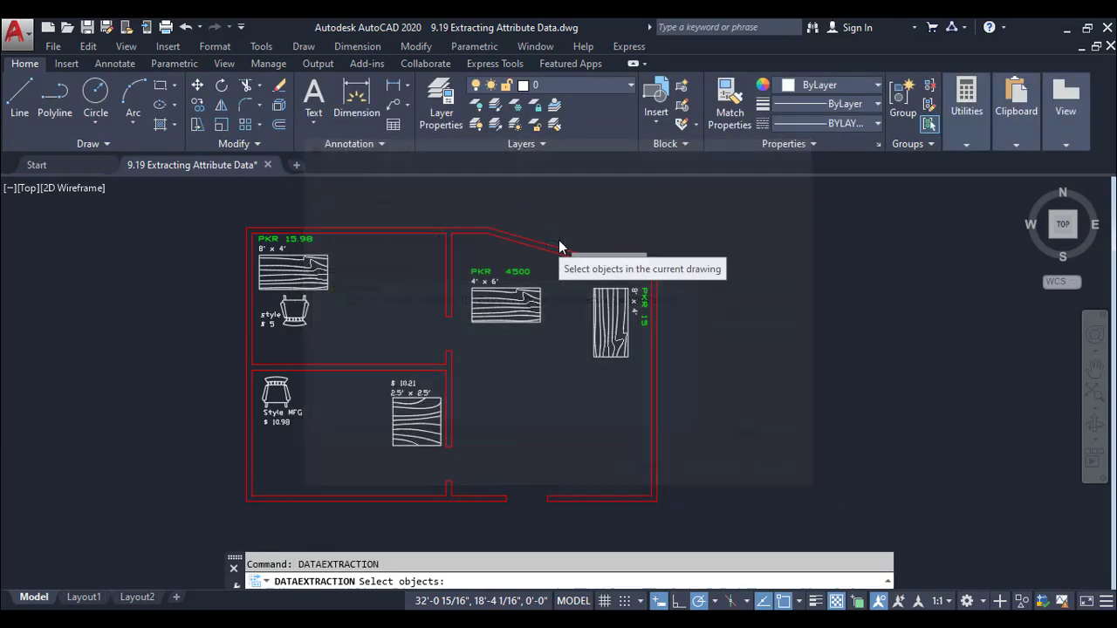
pyautogui.moveTo(667, 506)
pyautogui.mouseDown()
pyautogui.moveTo(300, 512)
pyautogui.moveTo(195, 387)
pyautogui.moveTo(238, 214)
pyautogui.moveTo(488, 205)
pyautogui.moveTo(606, 212)
pyautogui.moveTo(668, 238)
pyautogui.mouseUp()
pyautogui.press('Return')
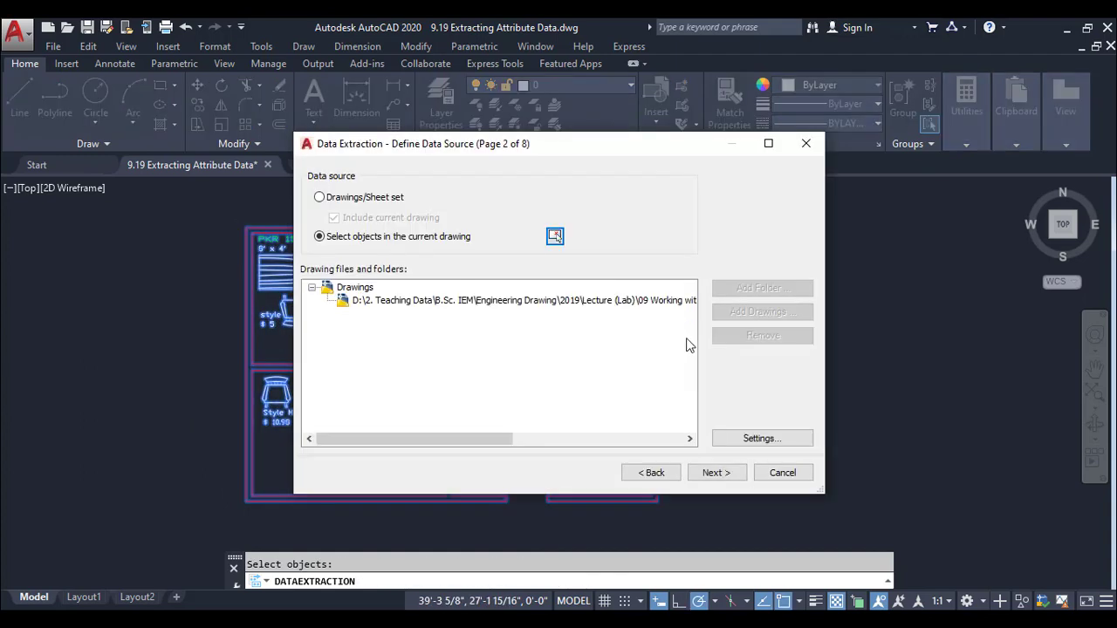
pyautogui.click(716, 474)
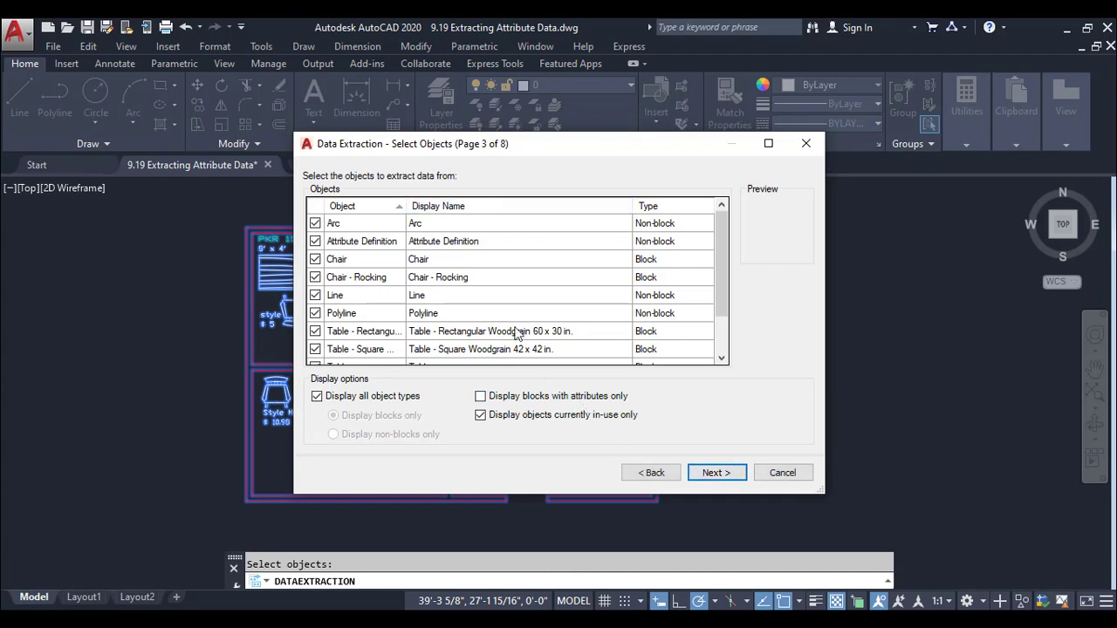
# Step: Display only blocks with attributes and exclude Arc, Attribute Definition, Line, Polyline and Text, keeping Chair, Table-rec and Table-SQR for extraction
pyautogui.scroll(-1, 520, 318)
pyautogui.scroll(1, 519, 312)
pyautogui.click(544, 398)
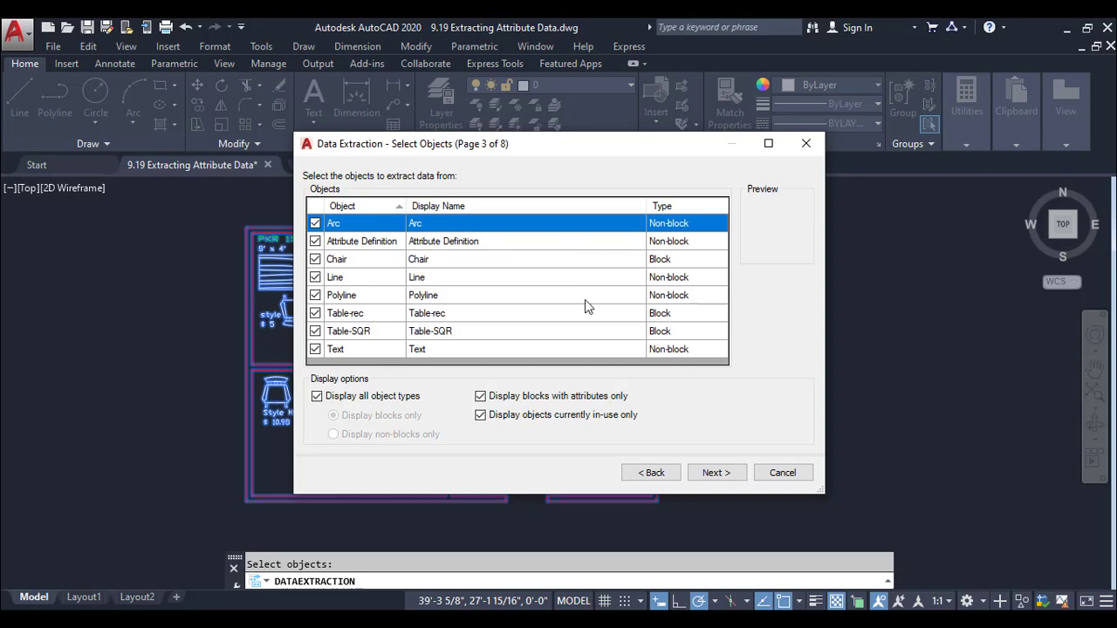
pyautogui.click(315, 242)
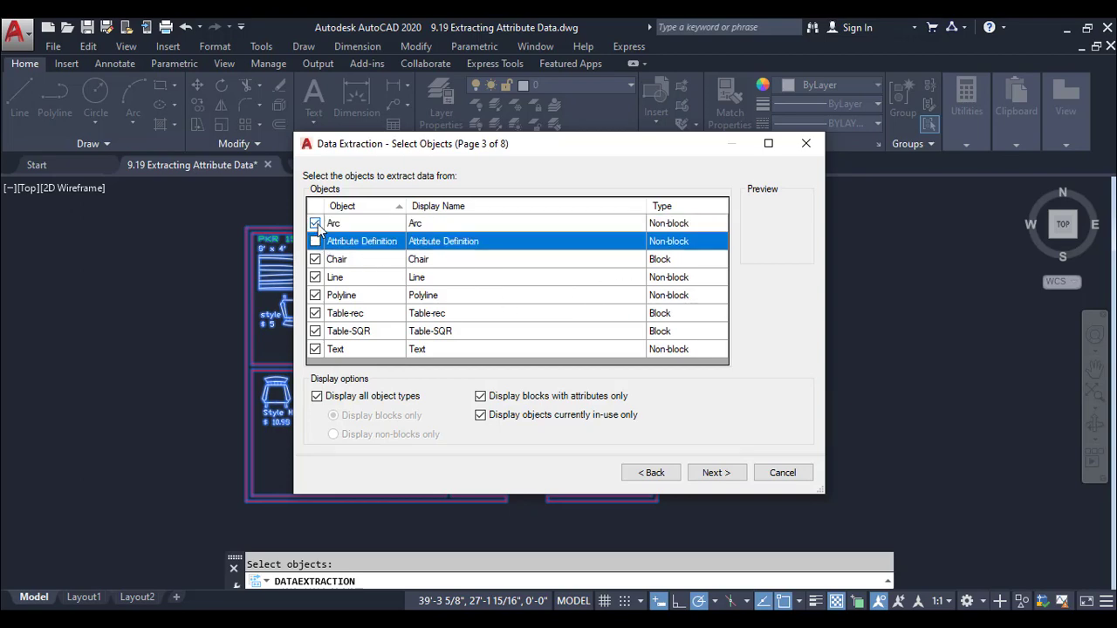
pyautogui.click(315, 223)
pyautogui.click(315, 276)
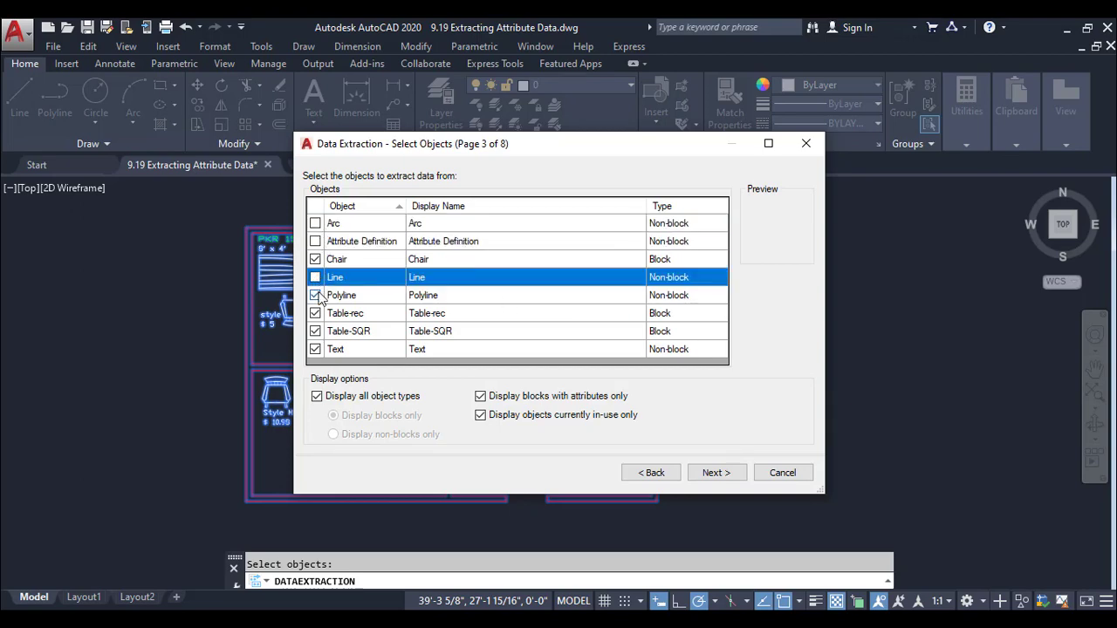
pyautogui.click(315, 295)
pyautogui.click(315, 349)
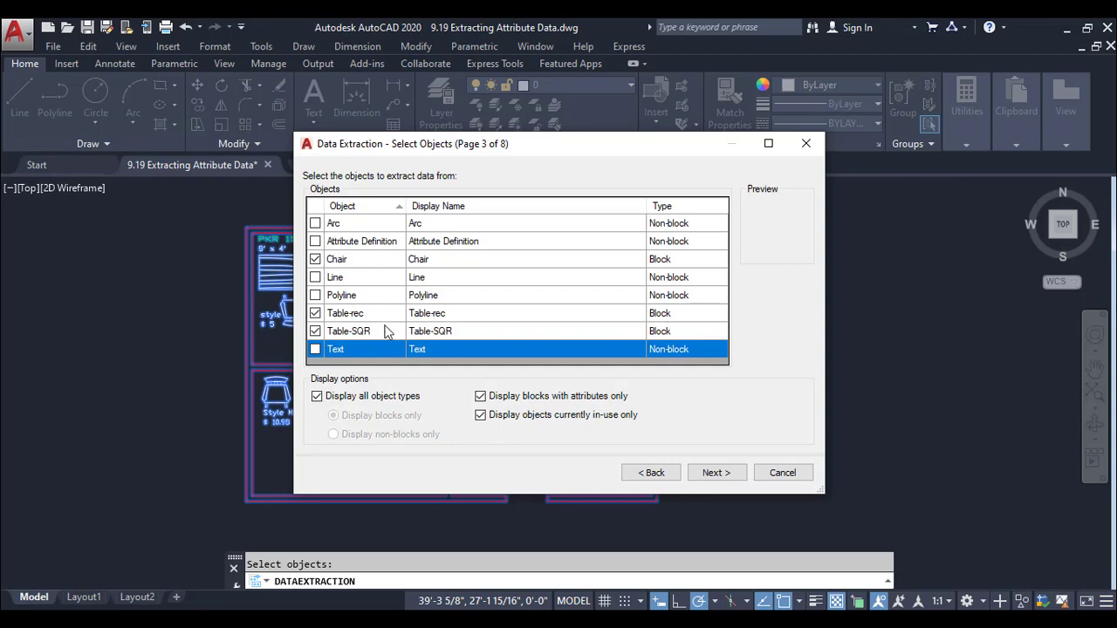
pyautogui.click(716, 472)
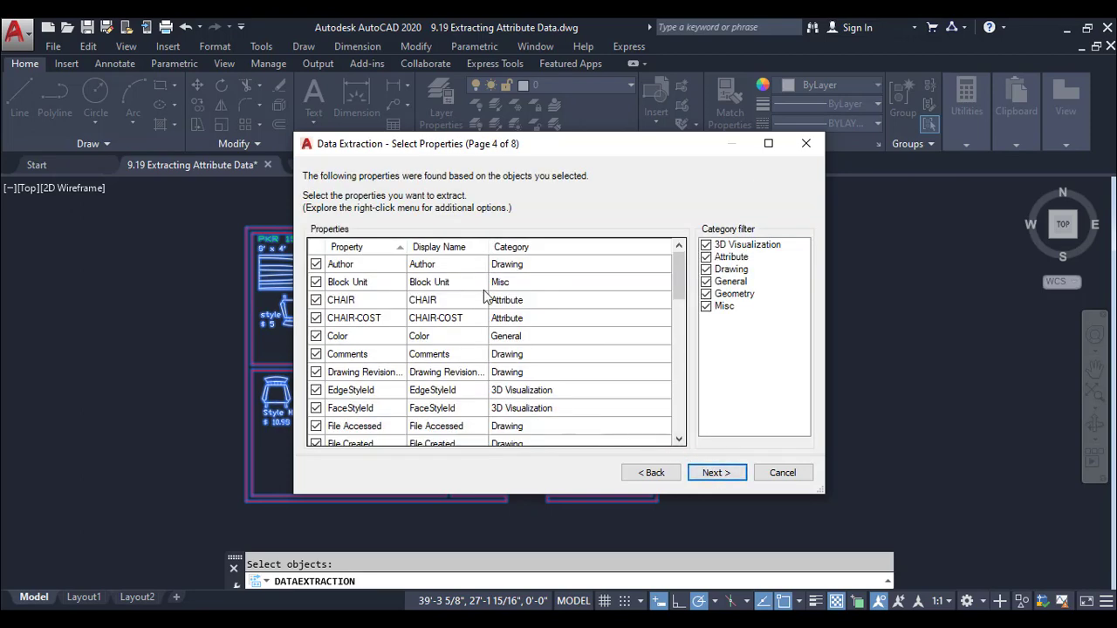
# Step: Limit the extracted properties to the Attribute category by excluding 3D Visualization, Drawing, General, Geometry and Misc
pyautogui.scroll(-7, 486, 293)
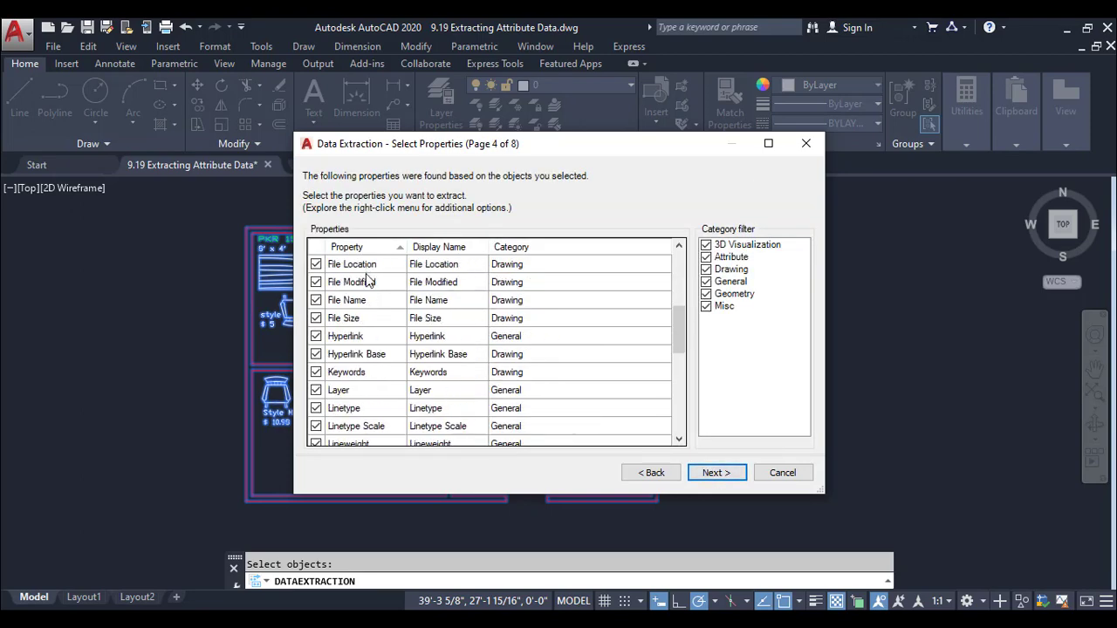
pyautogui.scroll(-3, 366, 299)
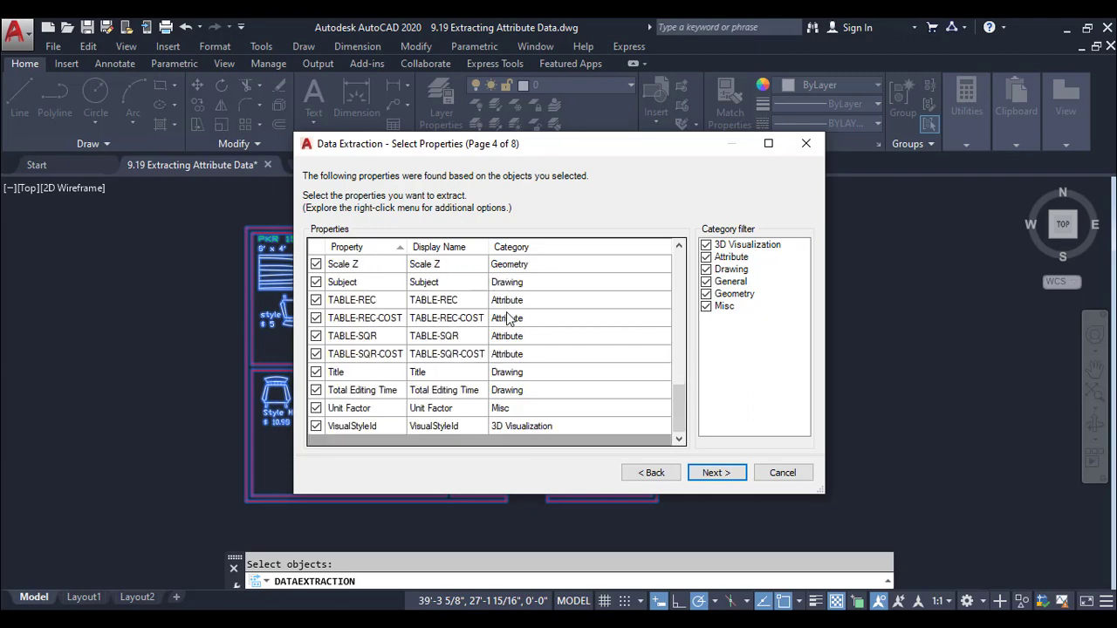
pyautogui.scroll(10, 507, 318)
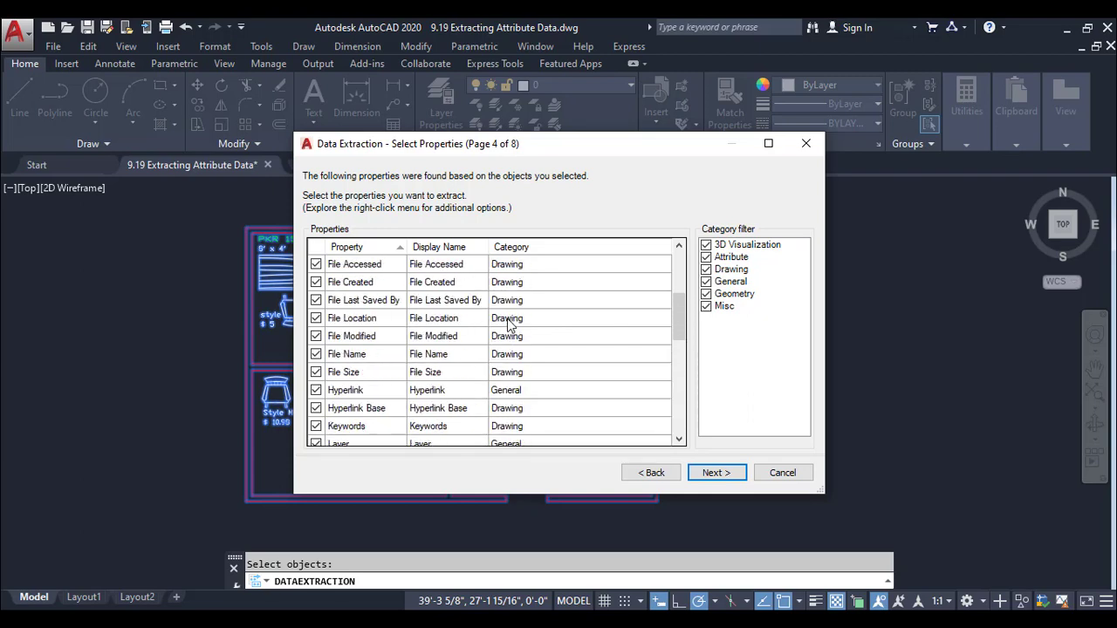
pyautogui.click(706, 244)
pyautogui.click(706, 269)
pyautogui.click(706, 281)
pyautogui.click(706, 293)
pyautogui.click(706, 306)
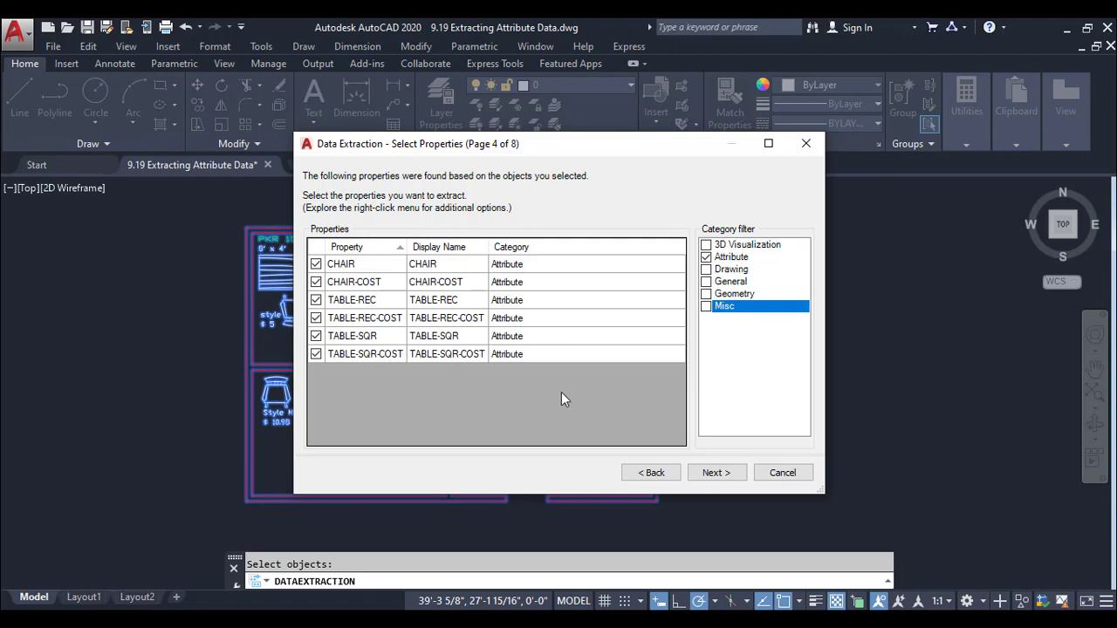
pyautogui.click(714, 472)
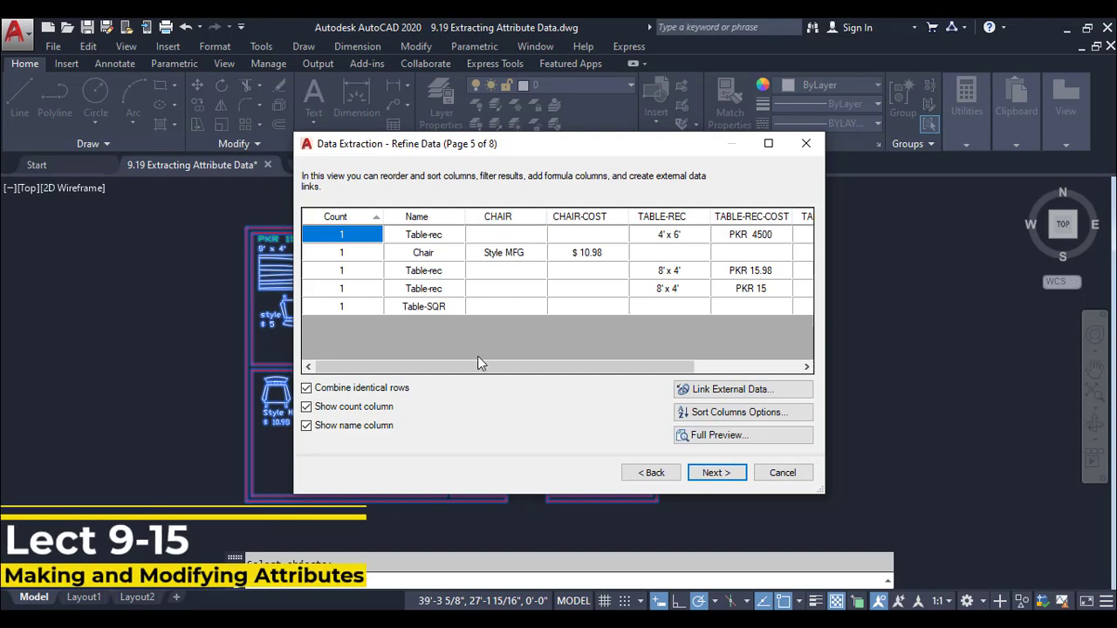
# Step: Try the options for combining identical rows and showing the count column in the refined data
pyautogui.click(306, 387)
pyautogui.click(333, 407)
pyautogui.click(349, 406)
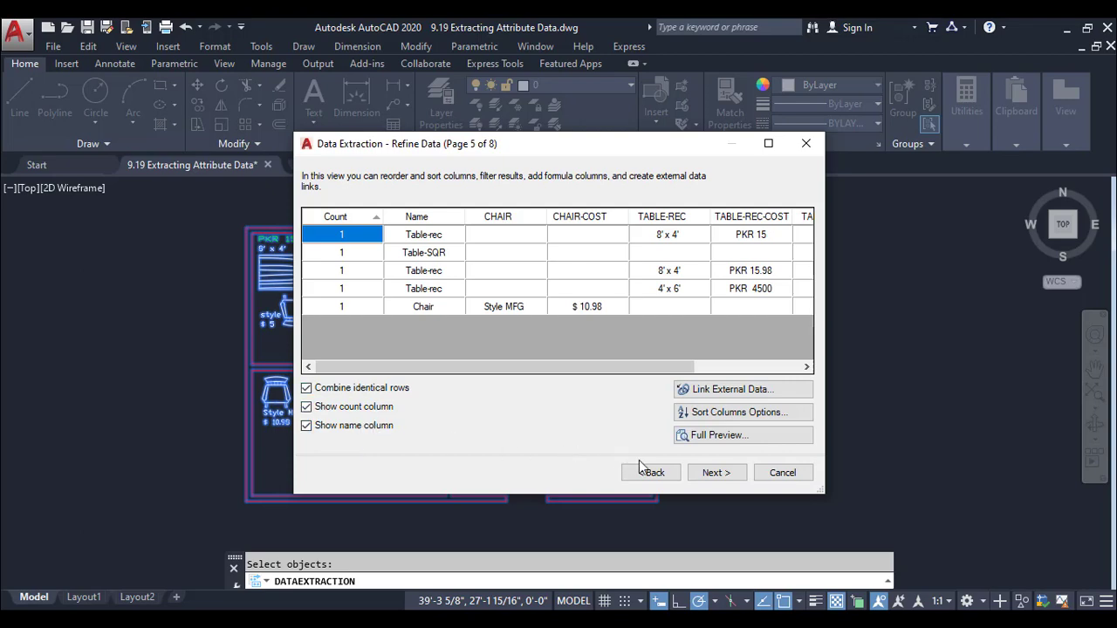
# Step: Output the data to a table in the drawing and to 9.19 Extracting Attribute Data.xls in the Practice Ex folder on drive D
pyautogui.click(714, 472)
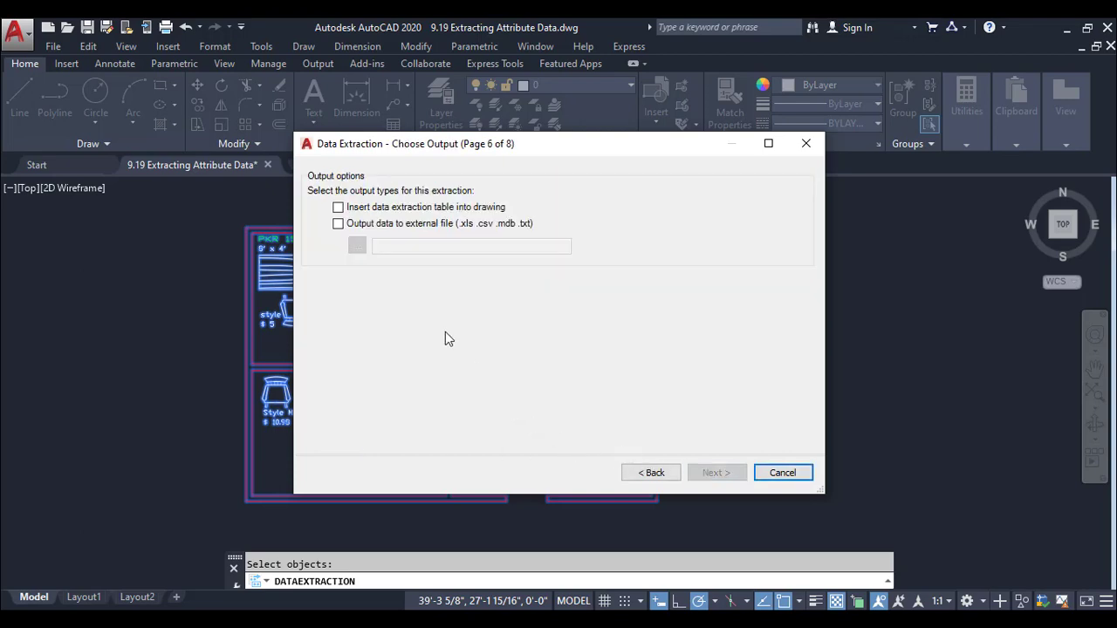
pyautogui.click(391, 213)
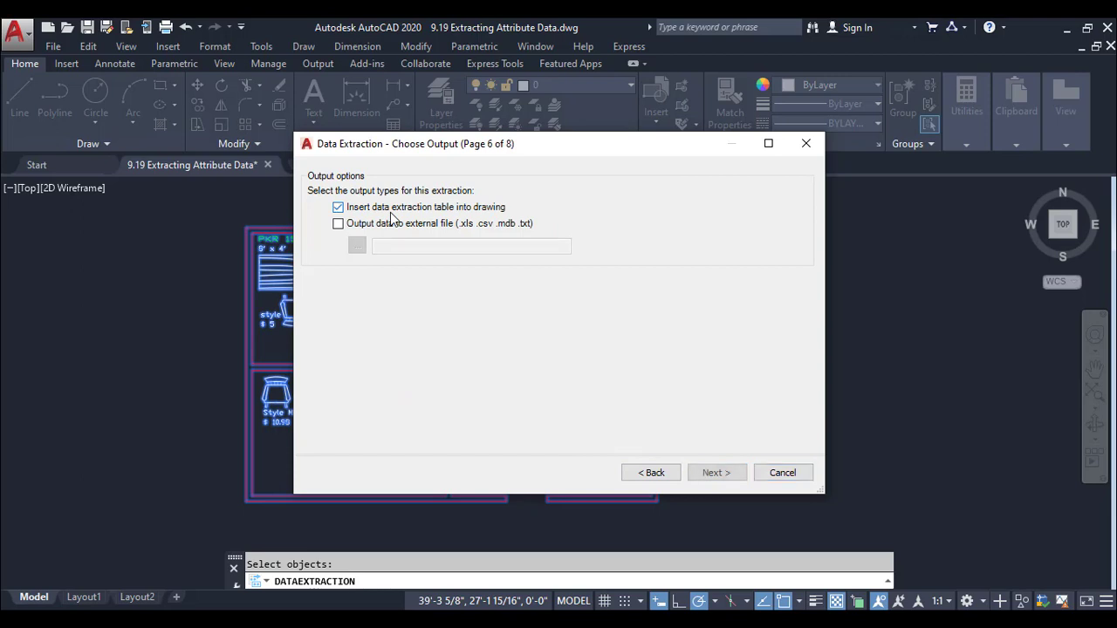
pyautogui.click(393, 225)
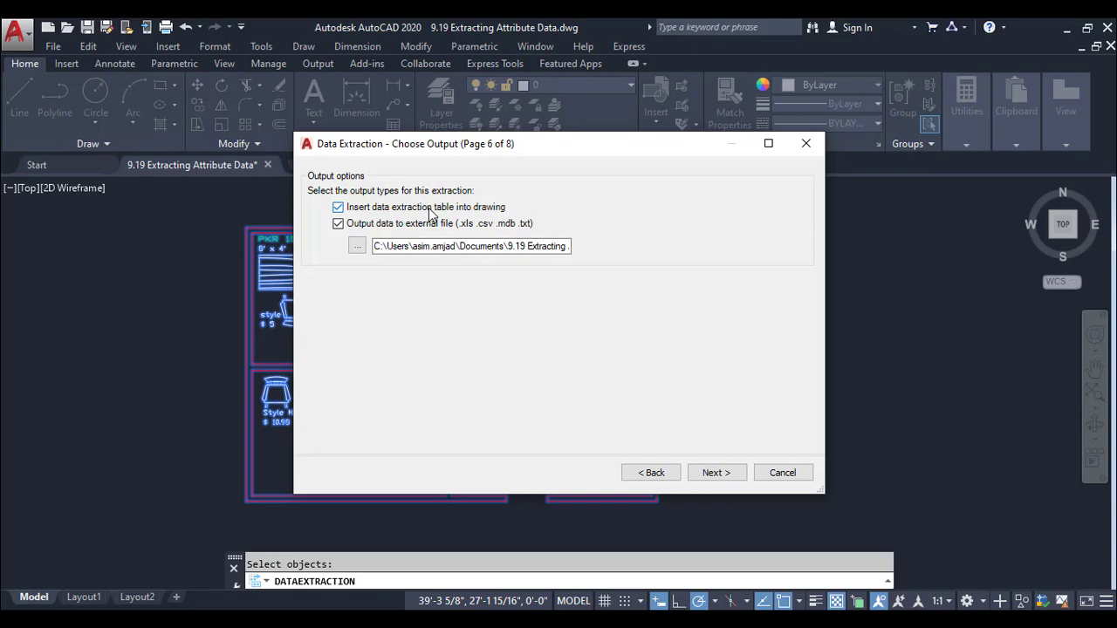
pyautogui.click(357, 246)
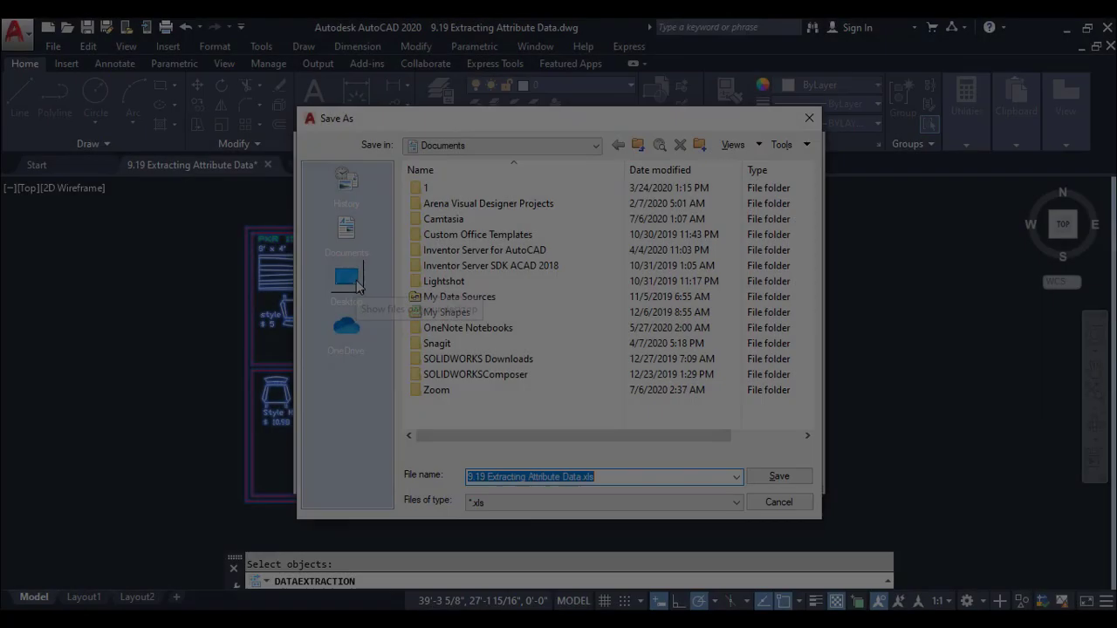
pyautogui.click(358, 279)
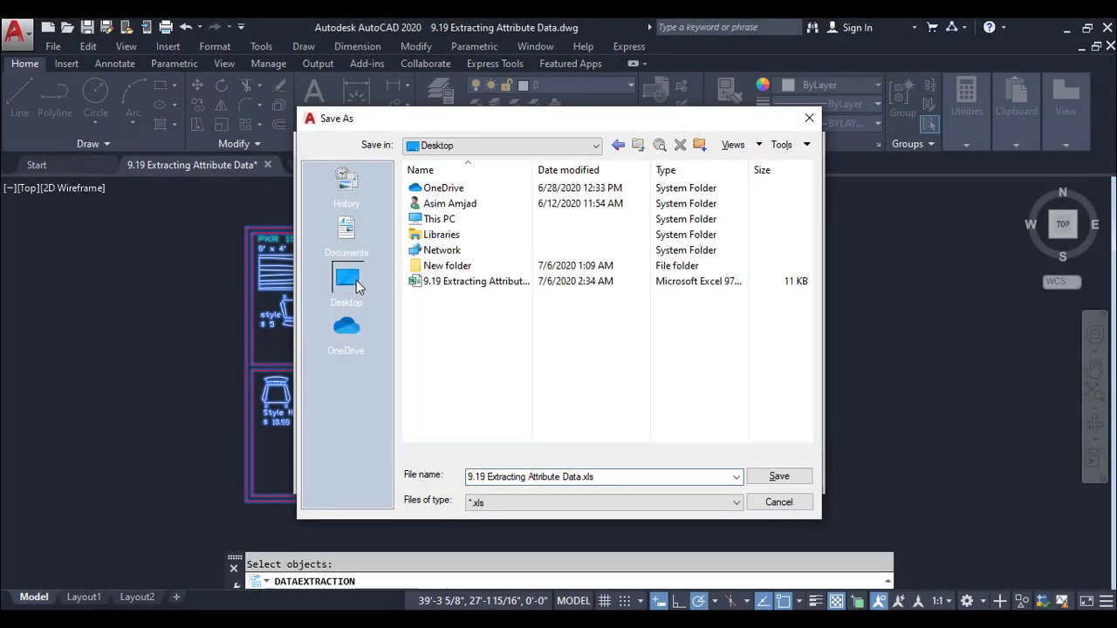
pyautogui.doubleClick(454, 219)
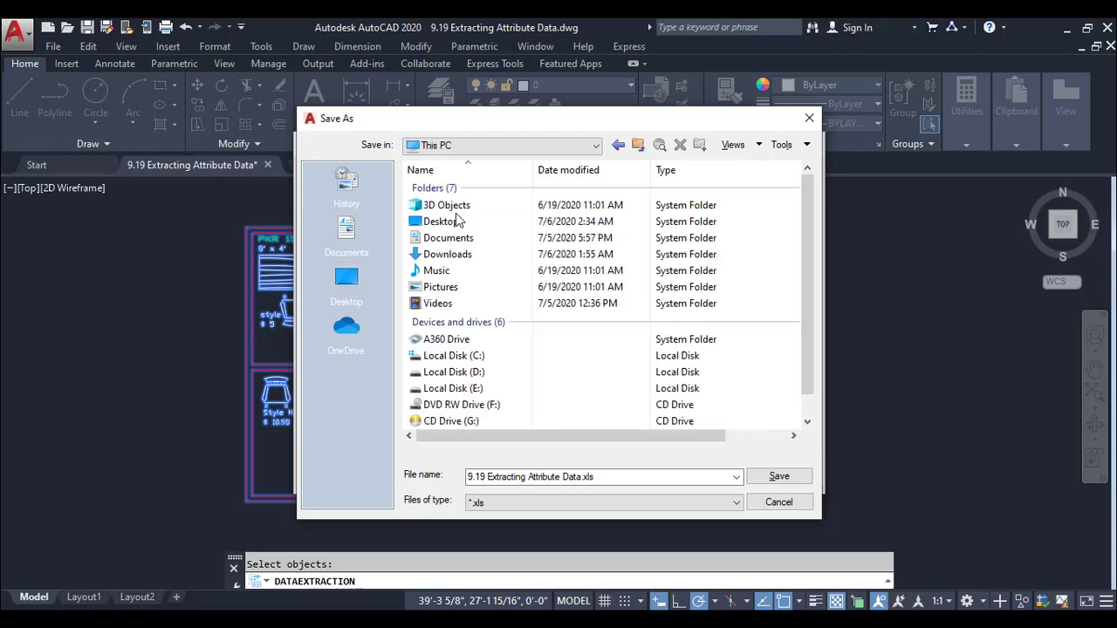
pyautogui.doubleClick(453, 372)
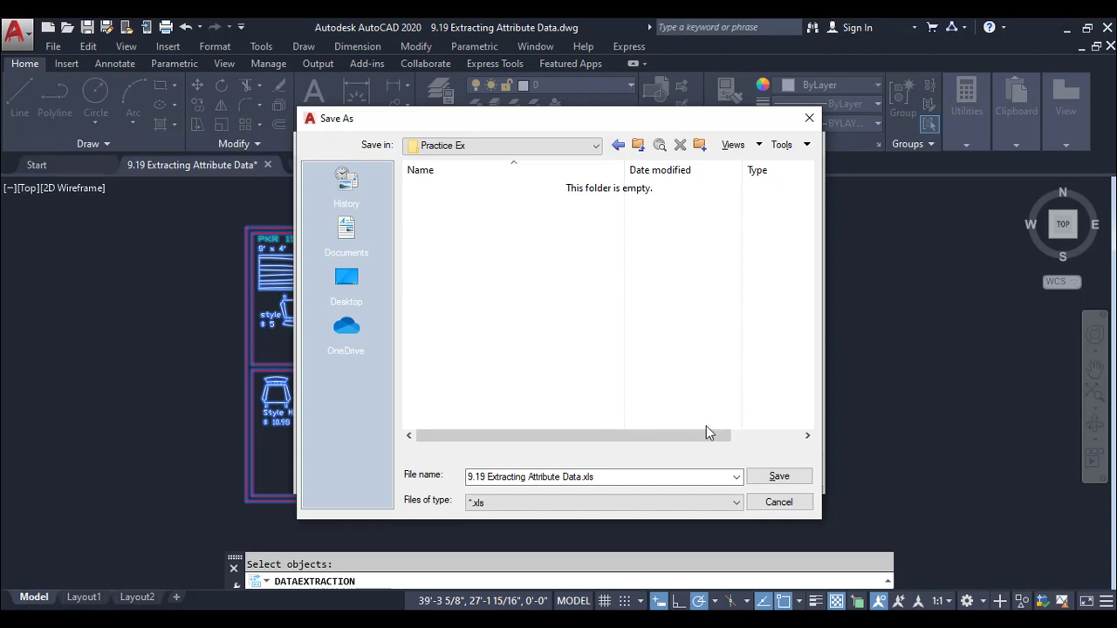
pyautogui.click(769, 478)
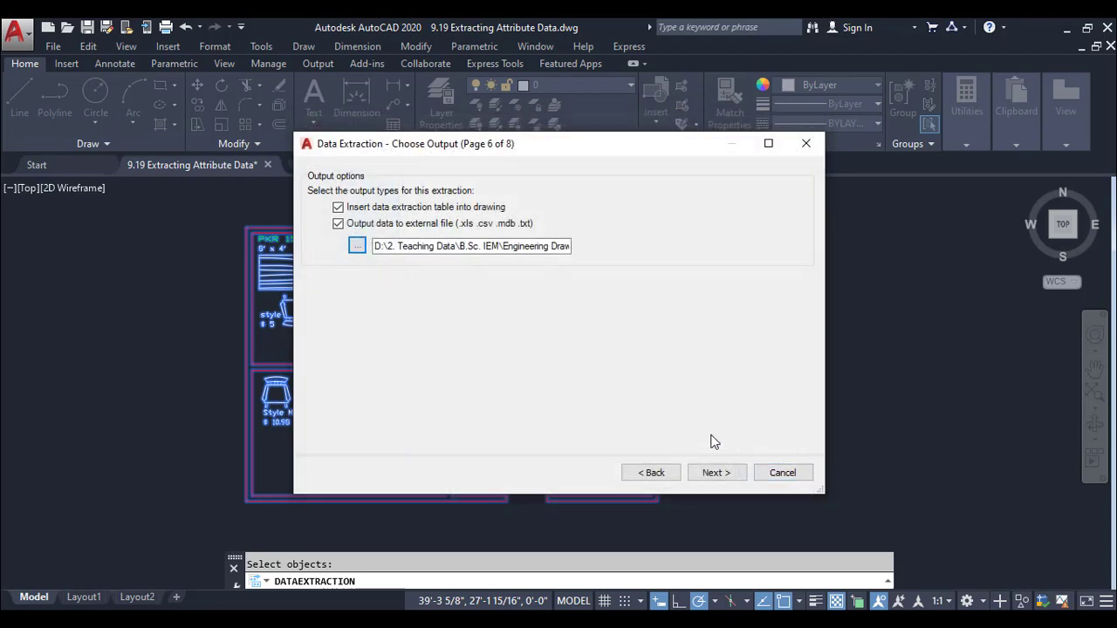
# Step: Accept the Standard table style with manual table setup and finish the data extraction
pyautogui.click(718, 475)
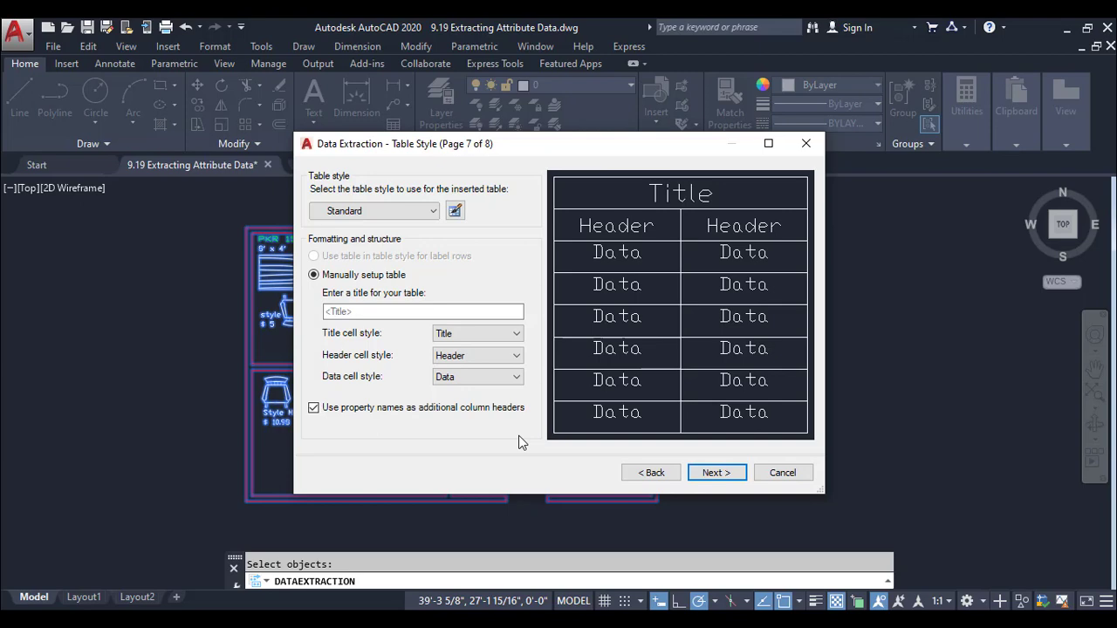
pyautogui.click(691, 473)
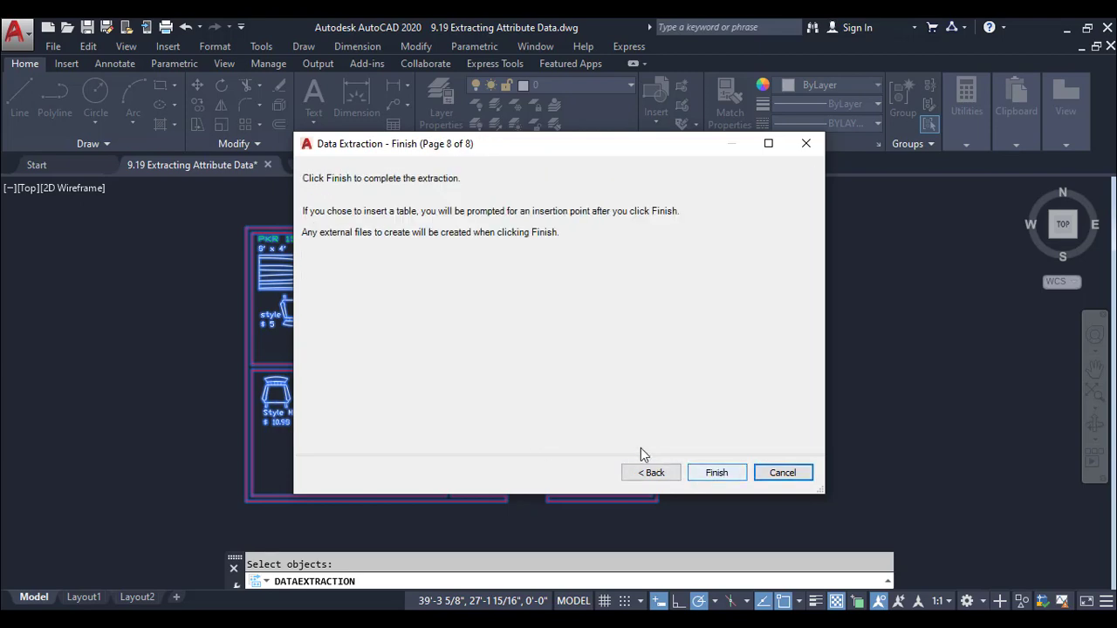
pyautogui.click(717, 473)
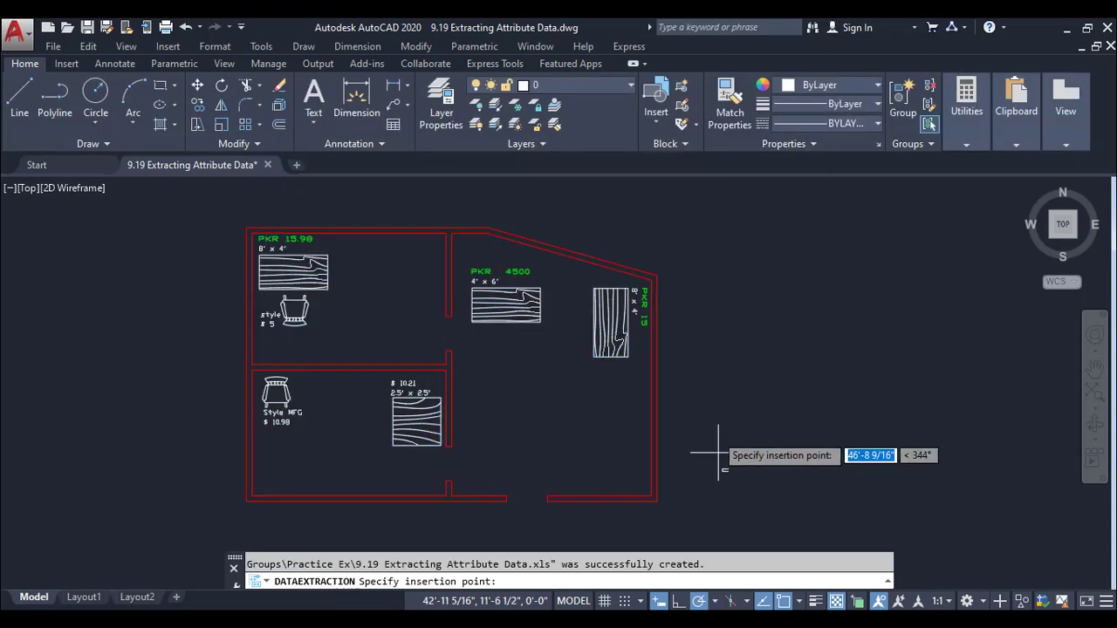
# Step: Place the extracted data table just right of the floor plan and scale it up from its upper-left corner to a readable size
pyautogui.click(695, 363)
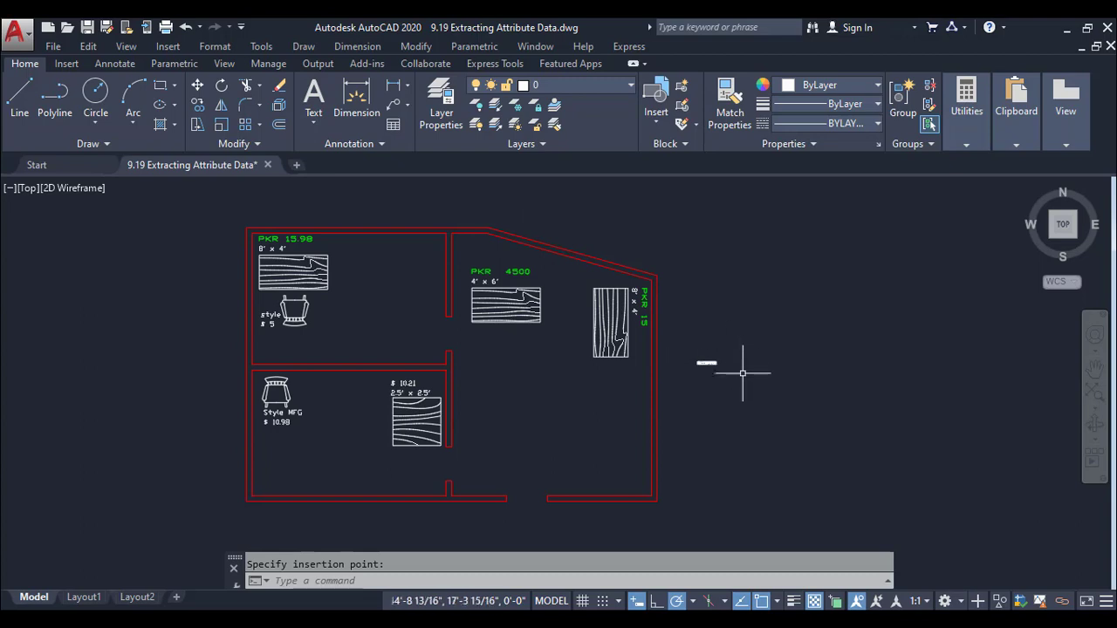
pyautogui.click(708, 363)
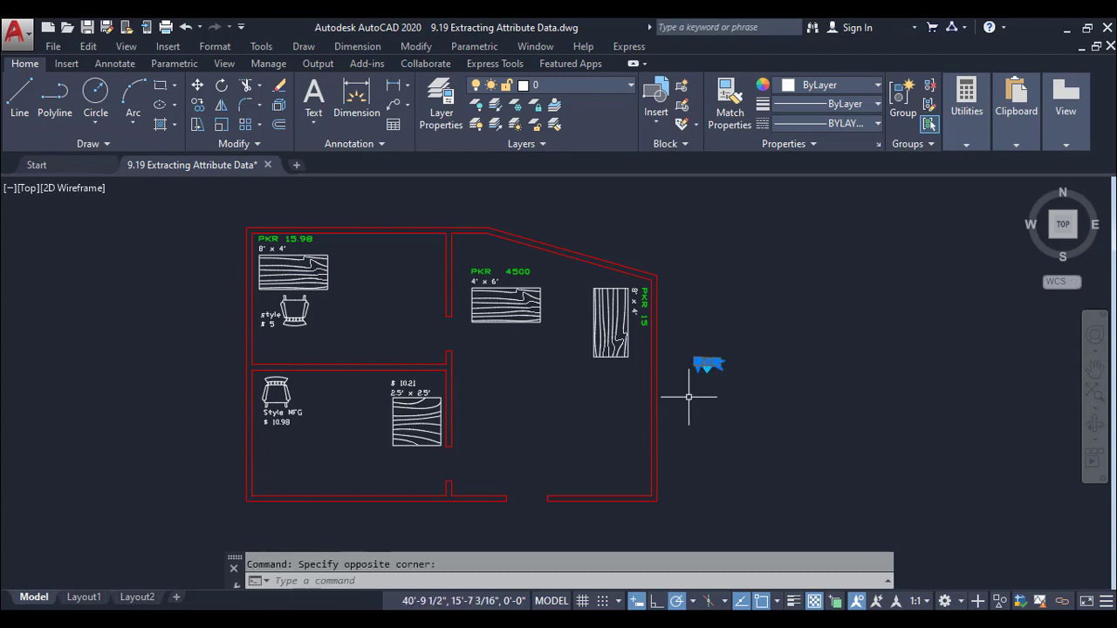
pyautogui.click(221, 127)
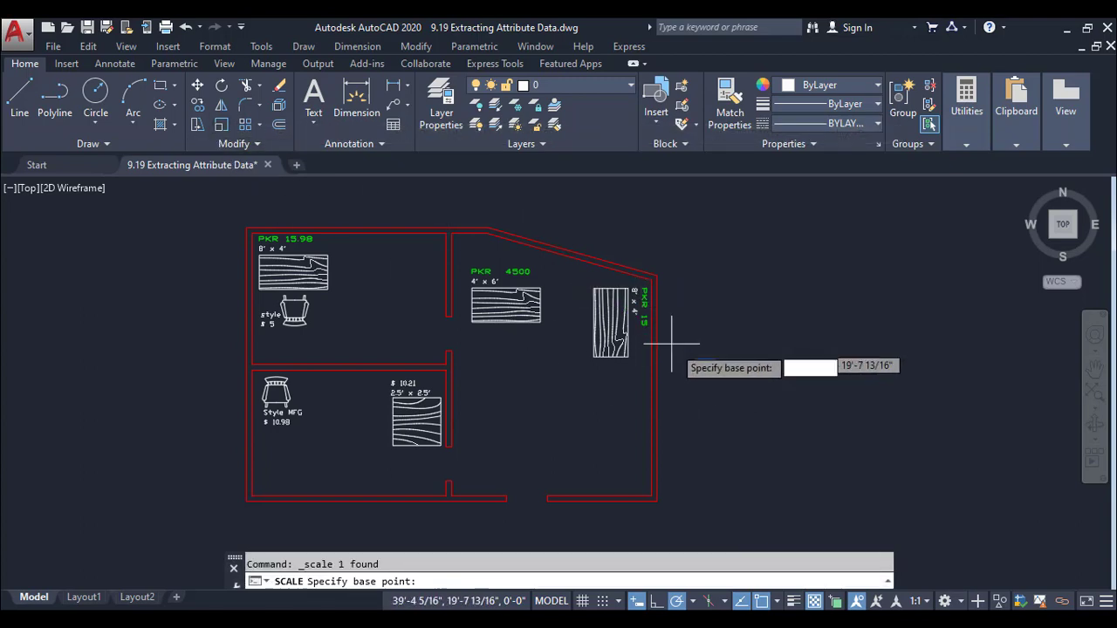
pyautogui.click(698, 361)
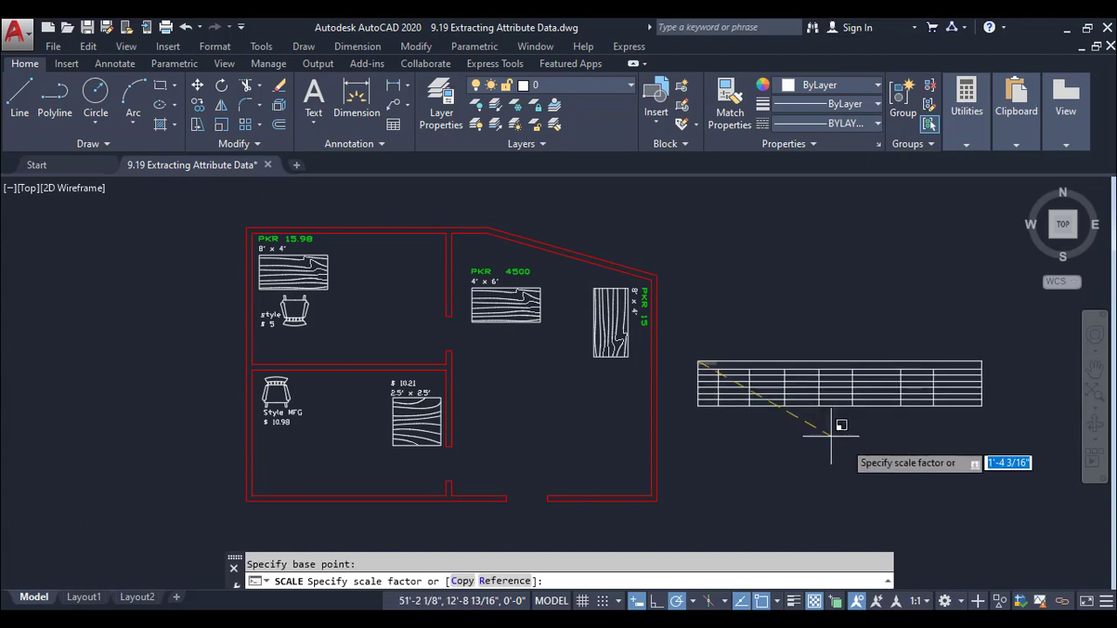
pyautogui.click(921, 499)
pyautogui.moveTo(919, 501); pyautogui.dragTo(721, 487, button='middle')
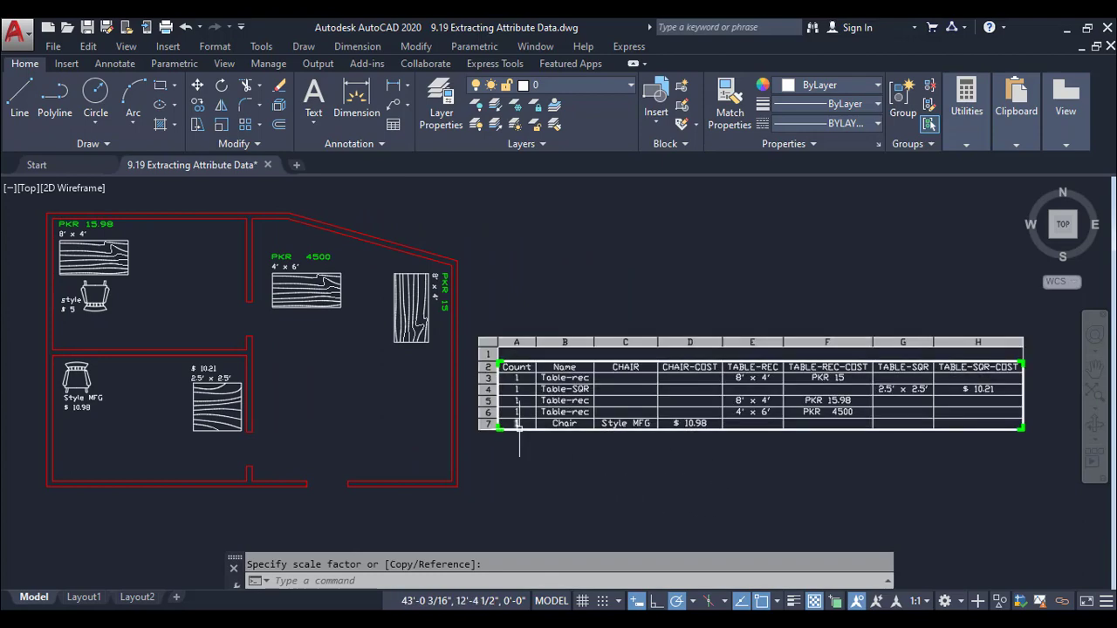
pyautogui.scroll(2, 566, 446)
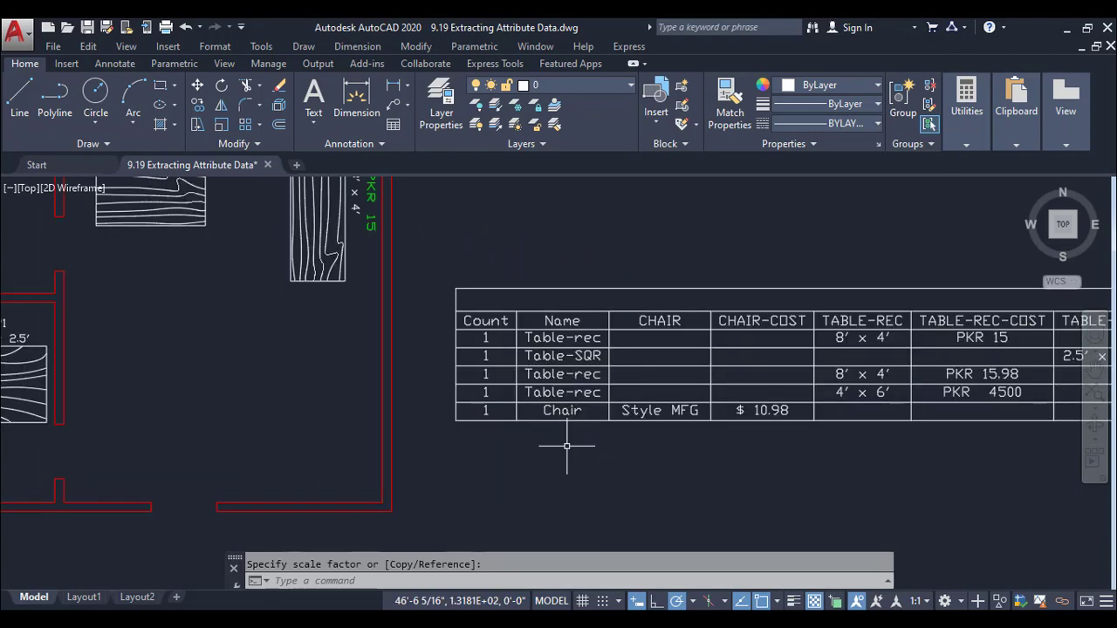
pyautogui.moveTo(673, 439); pyautogui.dragTo(429, 442, button='middle')
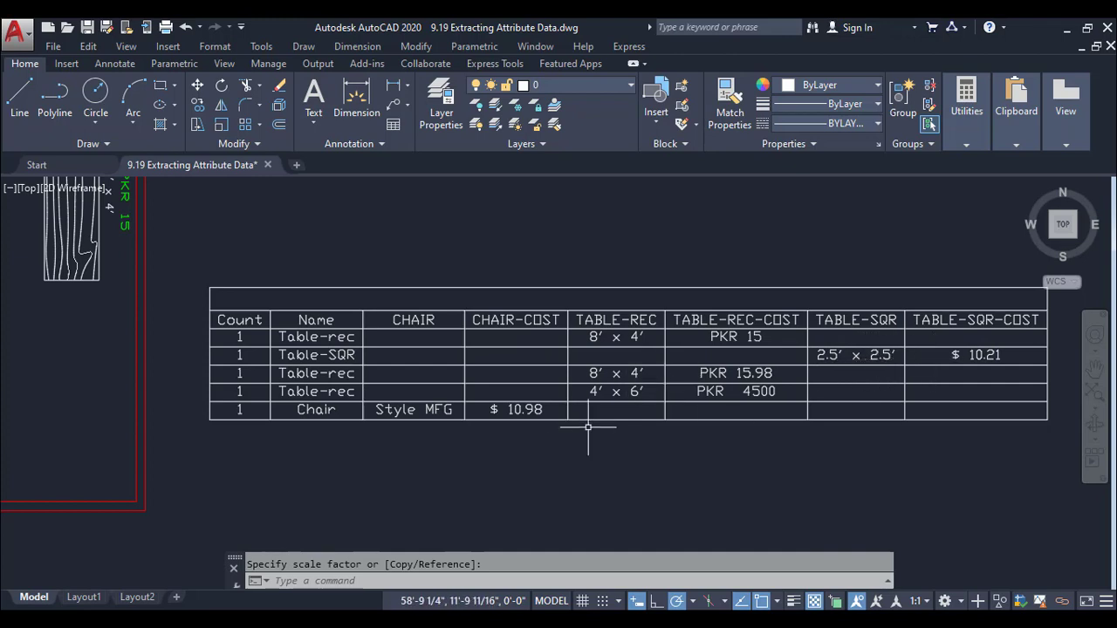
pyautogui.scroll(-2, 590, 425)
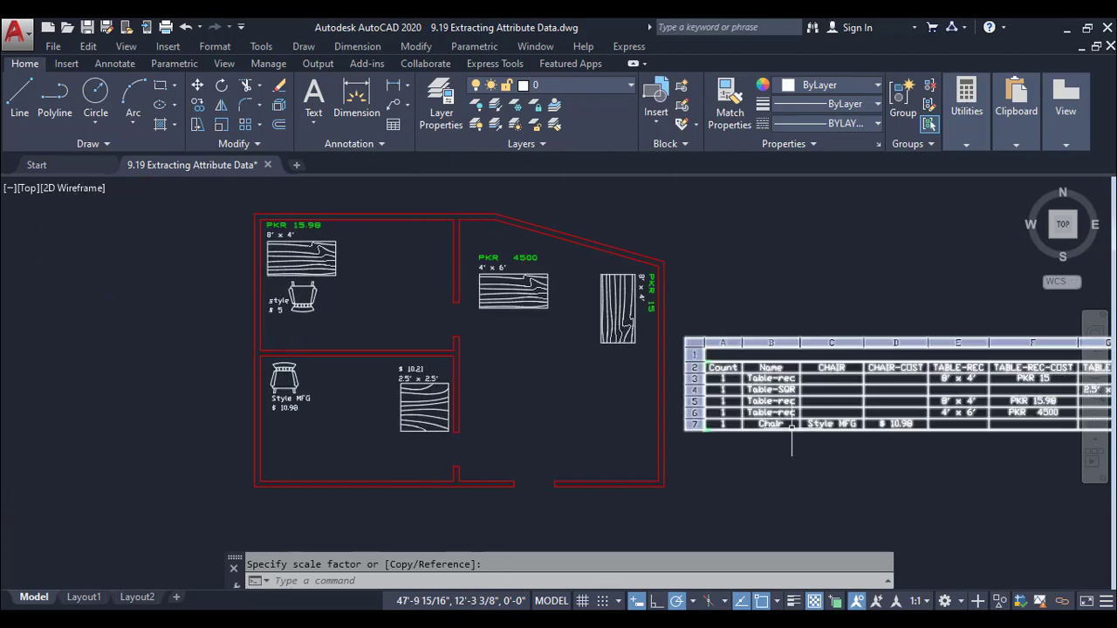
pyautogui.moveTo(732, 444); pyautogui.dragTo(646, 451, button='middle')
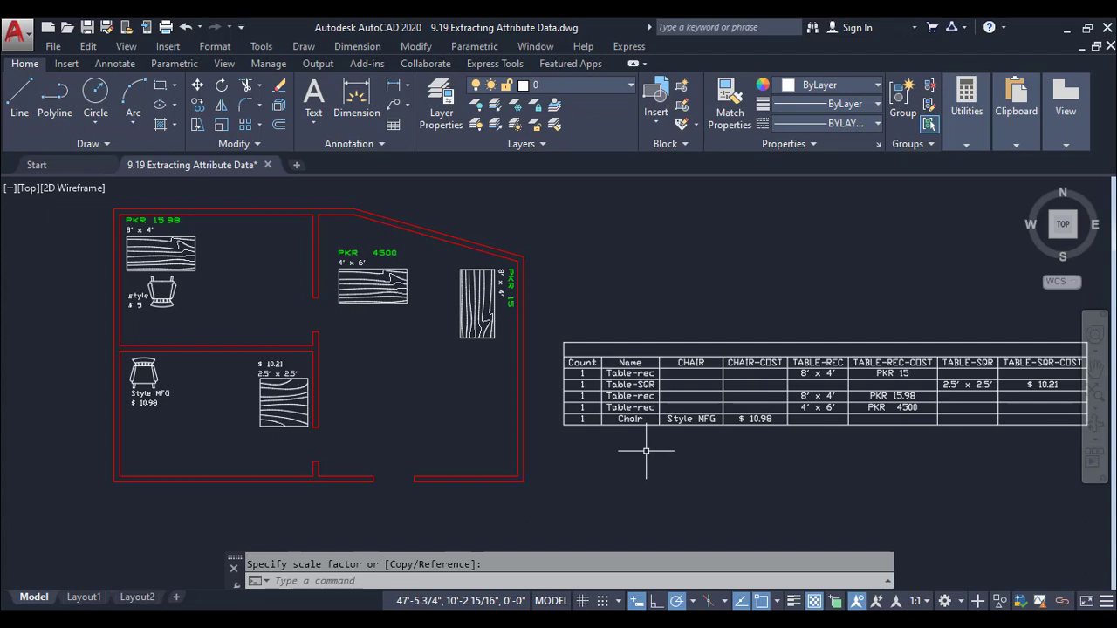